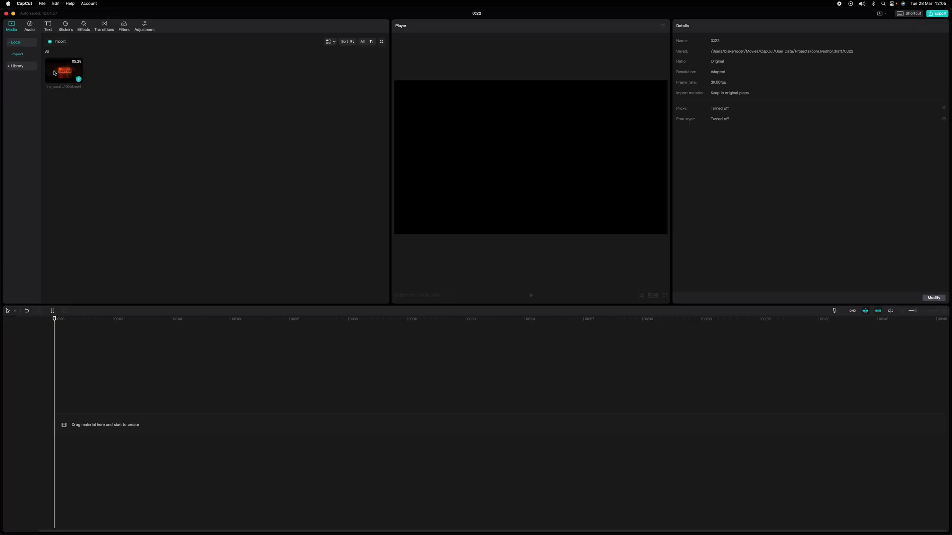
pyautogui.click(59, 73)
pyautogui.press('space')
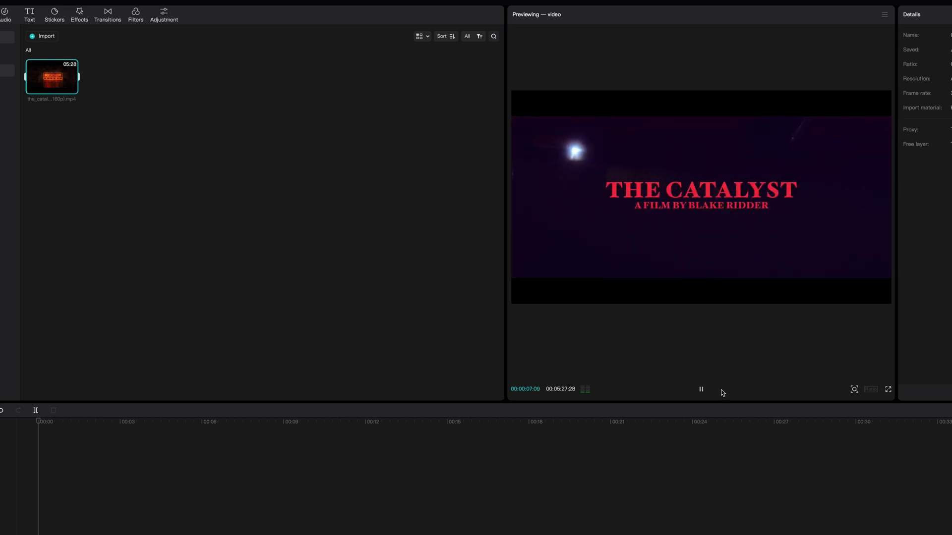
pyautogui.click(702, 391)
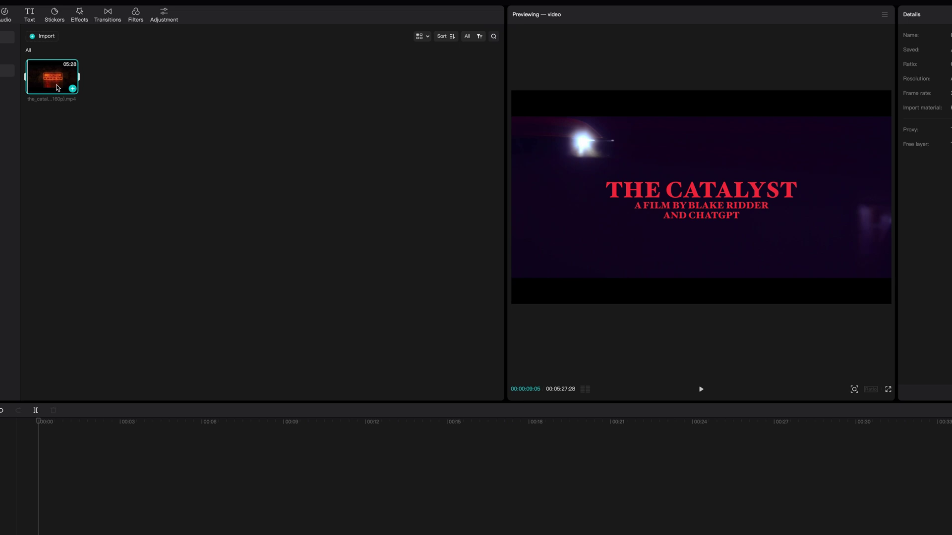
pyautogui.moveTo(56, 86); pyautogui.dragTo(129, 516)
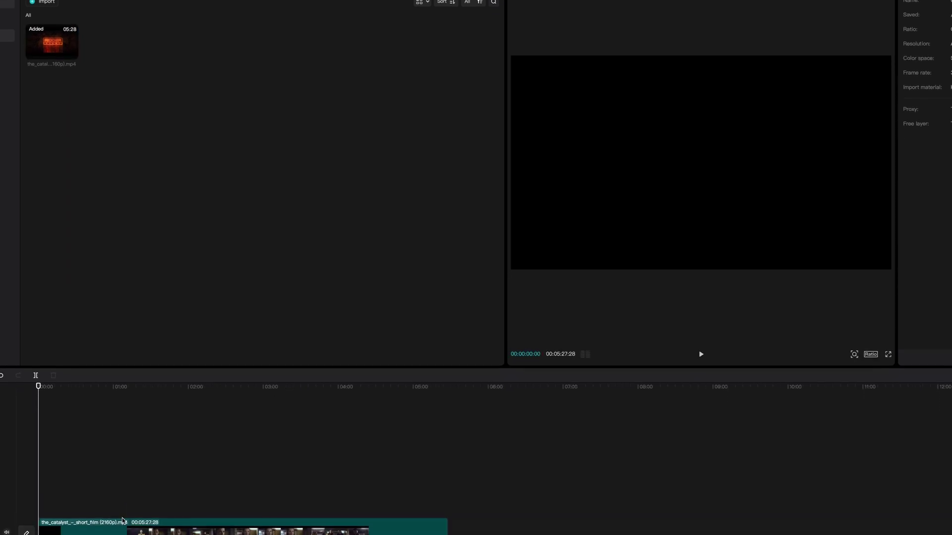
pyautogui.moveTo(148, 382); pyautogui.dragTo(207, 385)
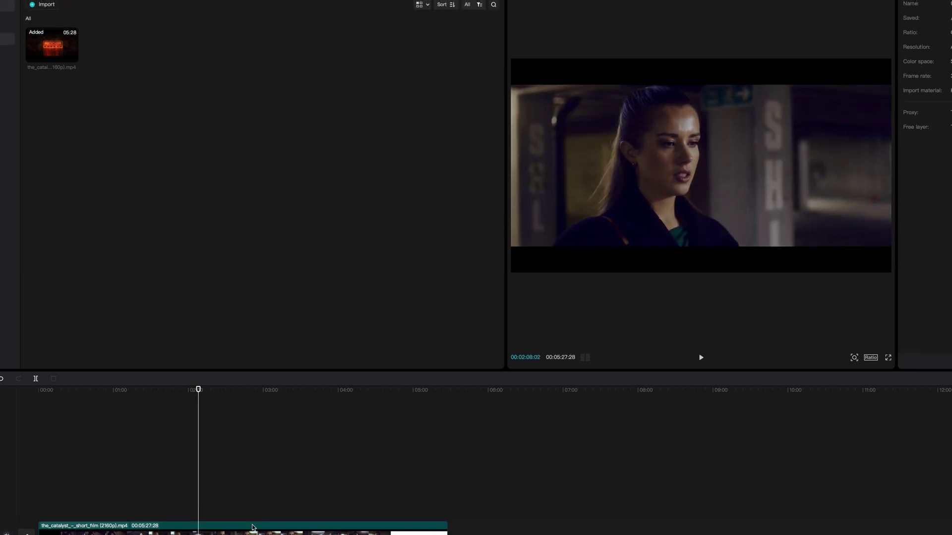
pyautogui.click(244, 531)
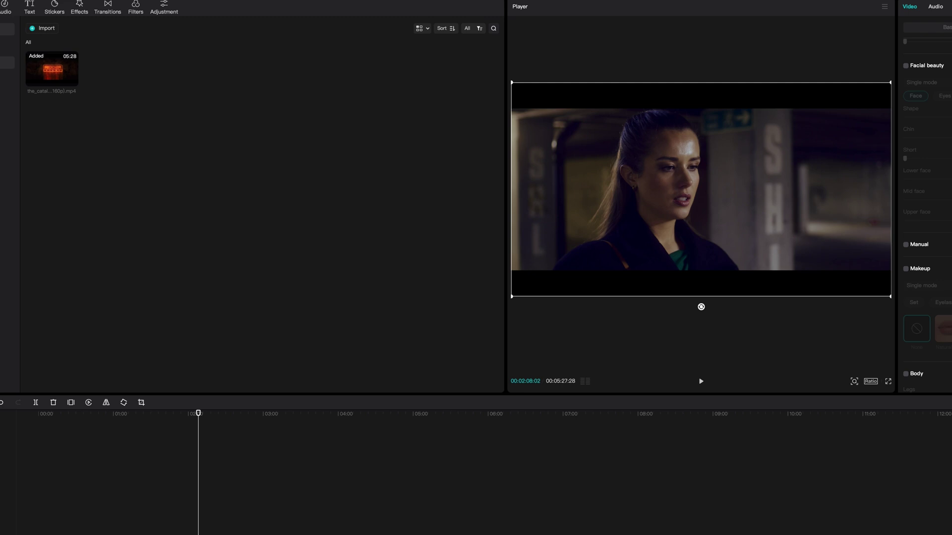
pyautogui.press('Delete')
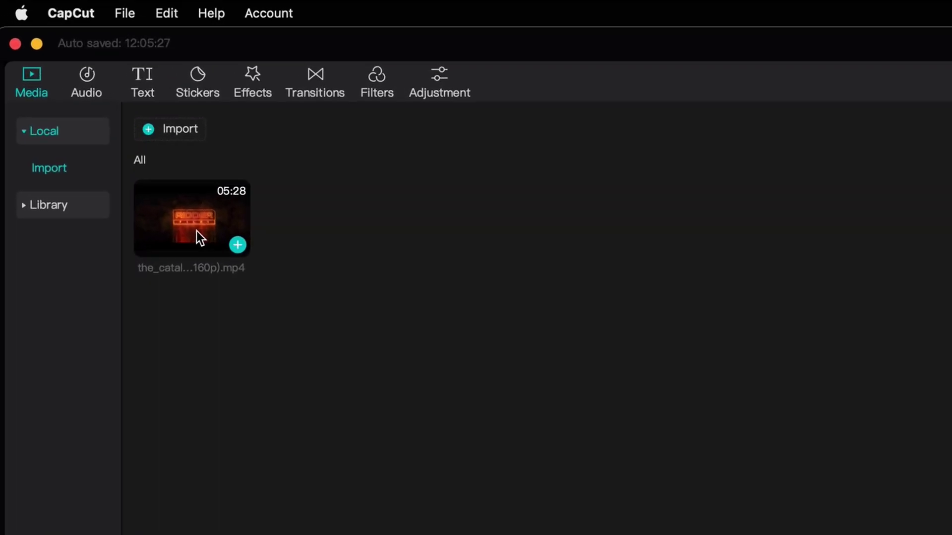
# - Split the film into separate scene clips and play back the assembled sequence
pyautogui.rightClick(55, 82)
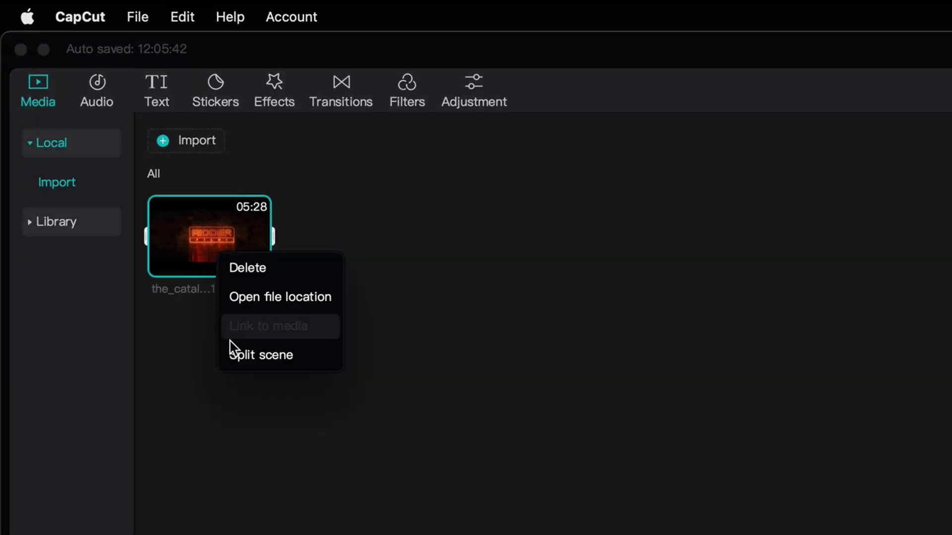
pyautogui.click(278, 356)
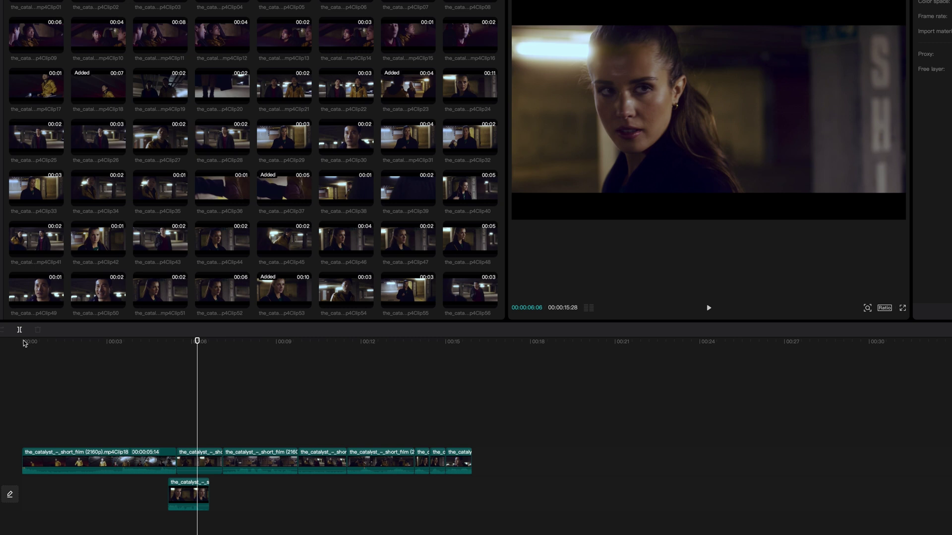
pyautogui.press('space')
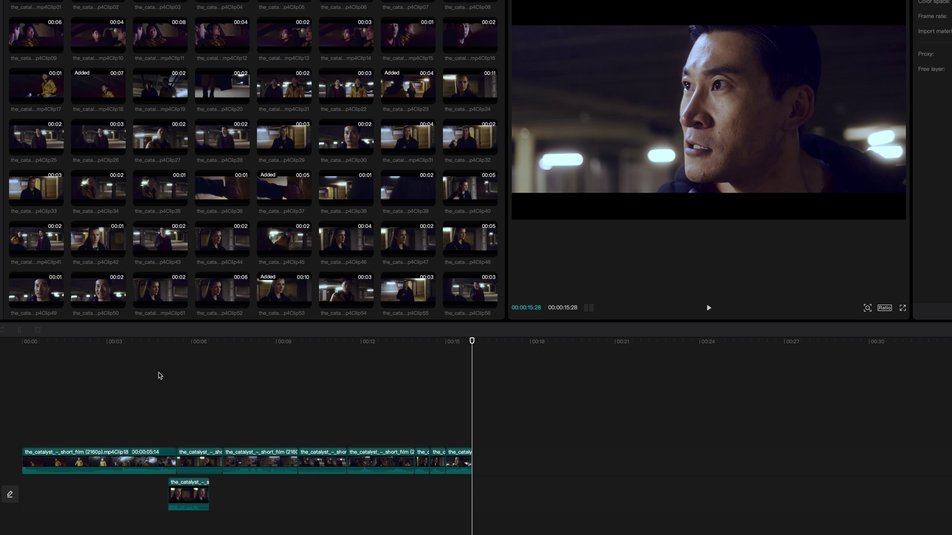
# - Add MA_SymphoMix_SunsetBeforeTheBattle_Intro.wav from Music under the clips and preview it
pyautogui.click(132, 375)
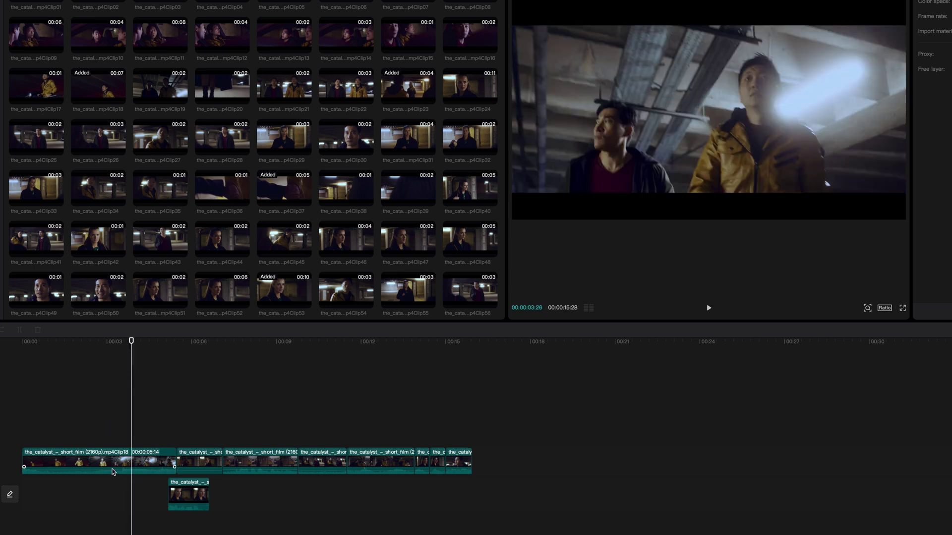
pyautogui.click(112, 471)
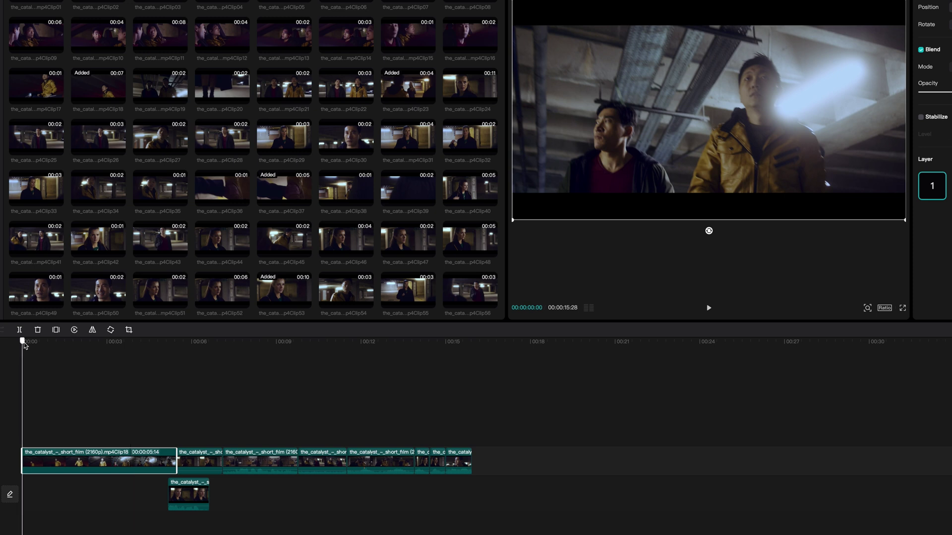
pyautogui.moveTo(24, 345)
pyautogui.mouseDown()
pyautogui.moveTo(64, 351)
pyautogui.moveTo(20, 351)
pyautogui.mouseUp()
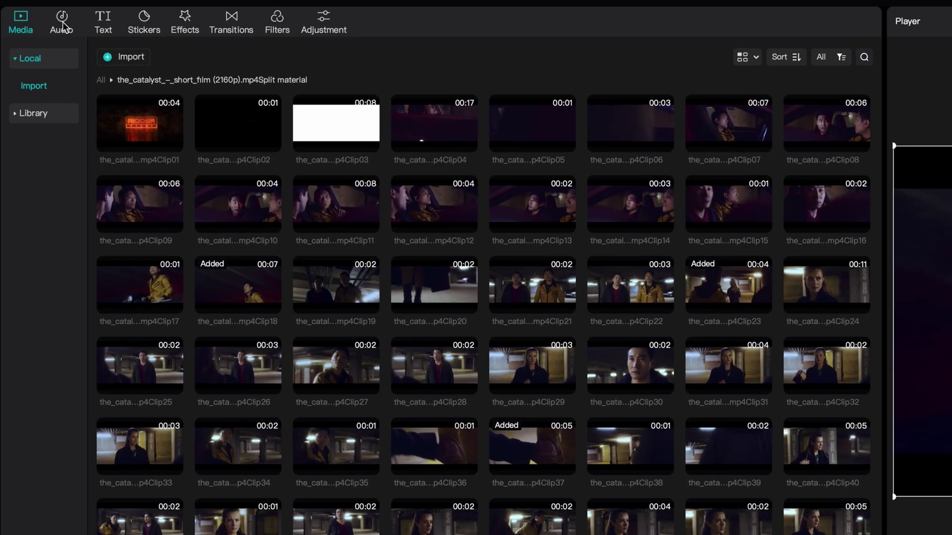
pyautogui.click(63, 25)
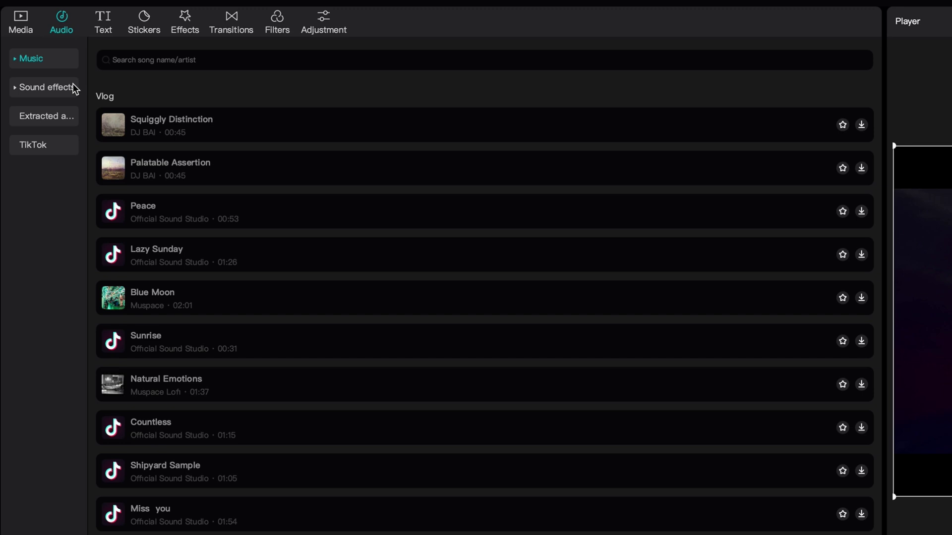
pyautogui.scroll(-8, 270, 215)
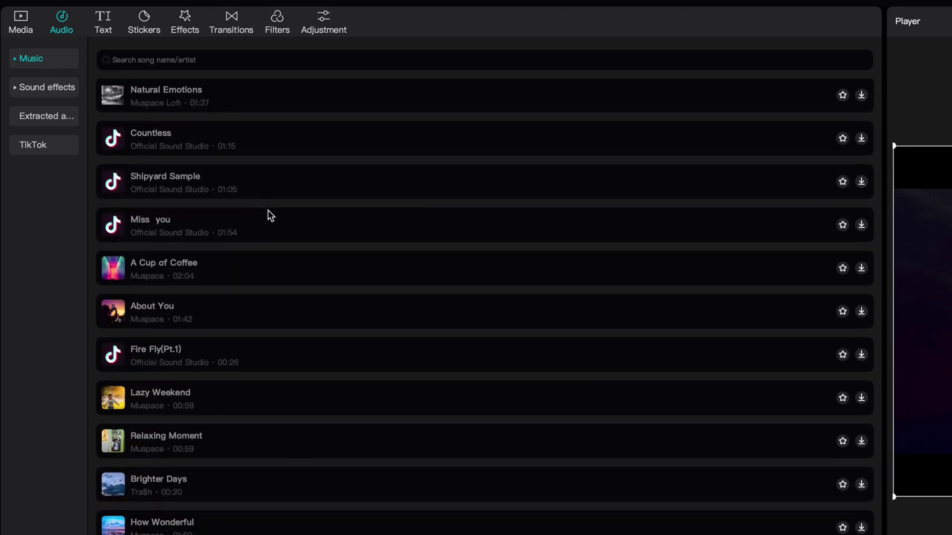
pyautogui.scroll(8, 270, 214)
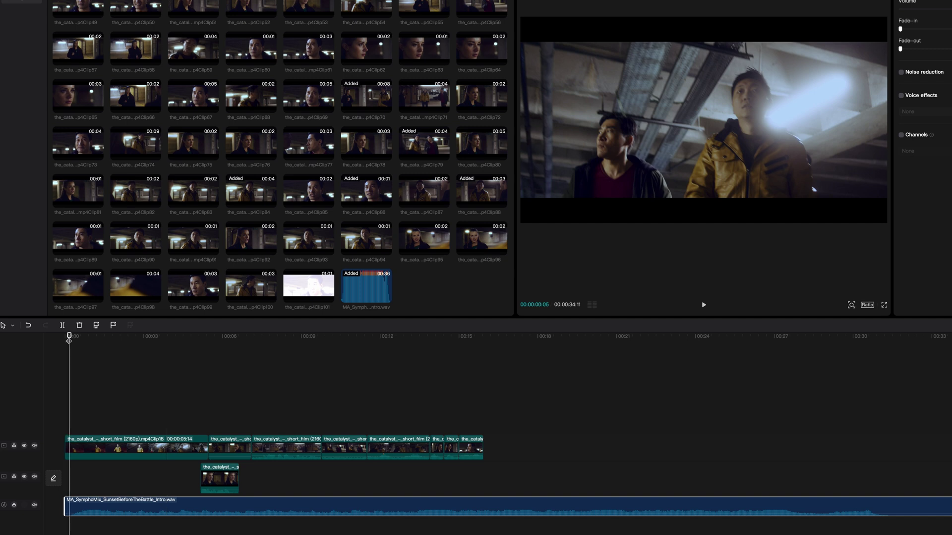
pyautogui.press('space')
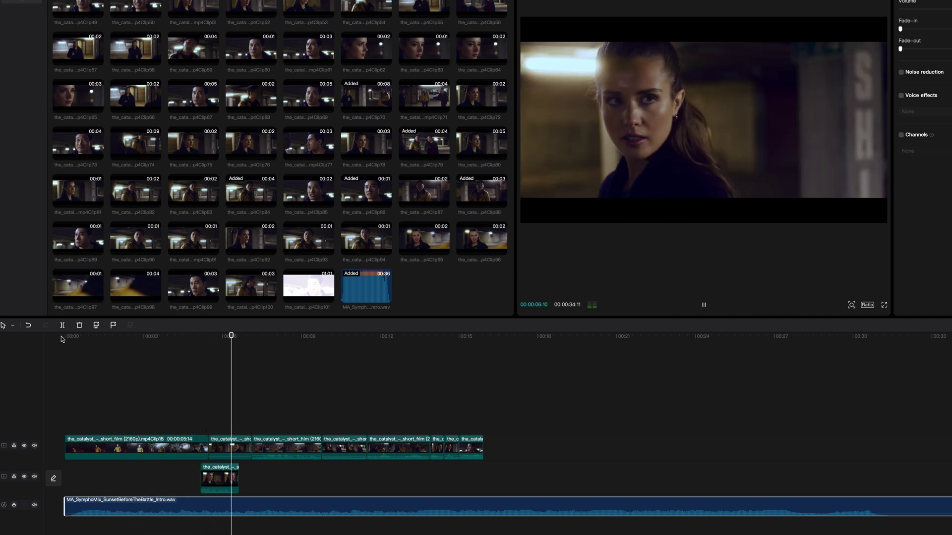
pyautogui.press('space')
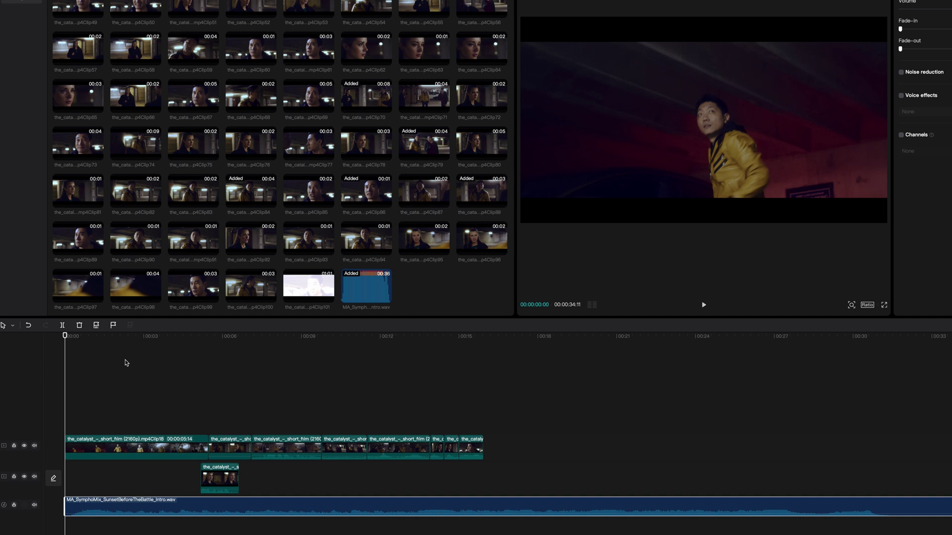
pyautogui.click(123, 450)
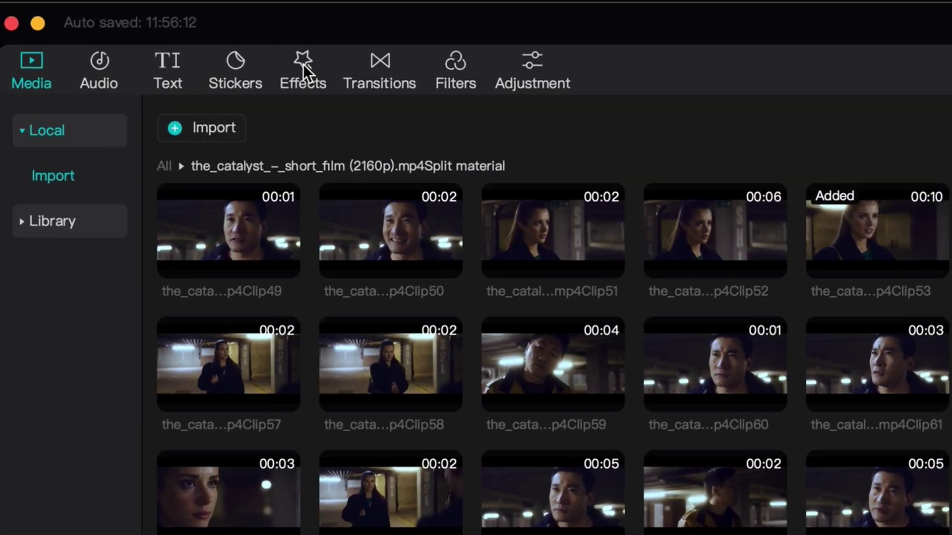
# - Browse Video effects down to the Opening & closing category, with Fade In and Vertical Open
pyautogui.click(304, 66)
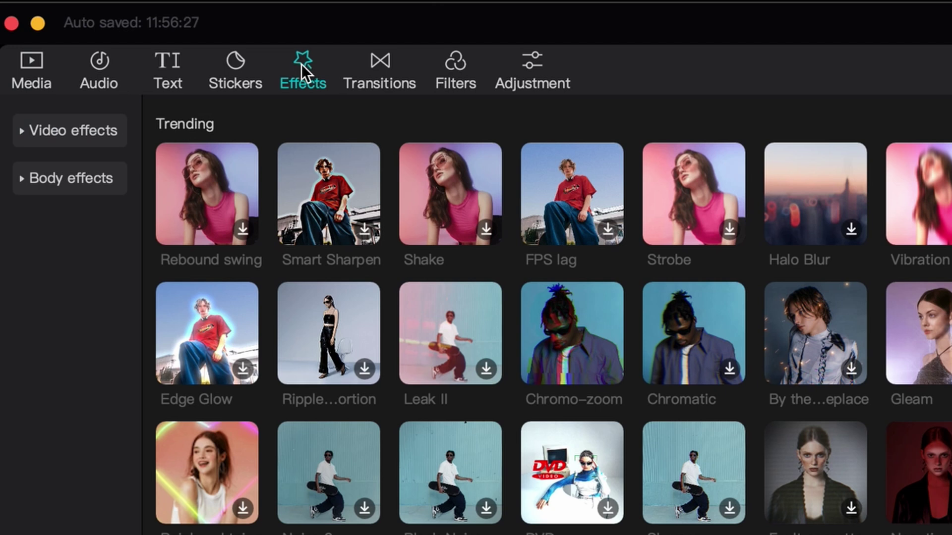
pyautogui.click(88, 142)
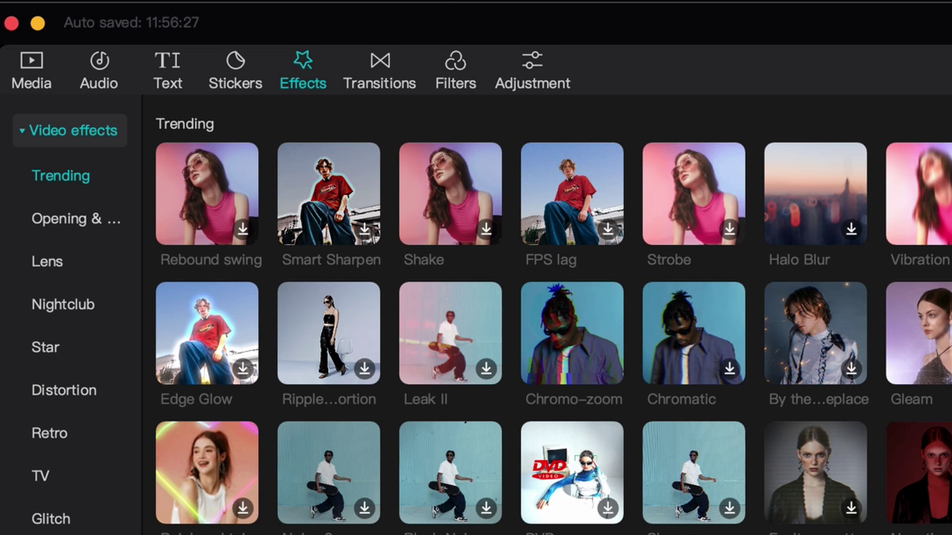
pyautogui.scroll(-15, 553, 314)
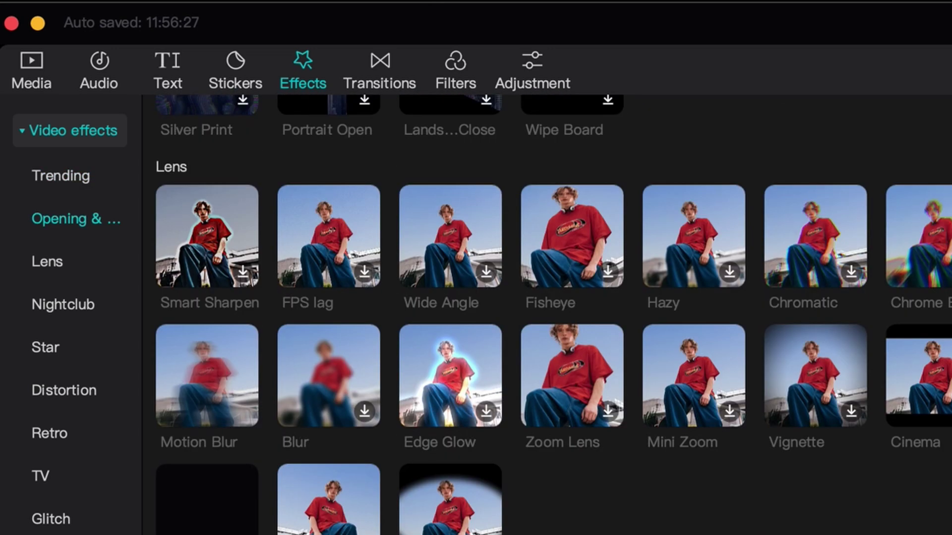
pyautogui.scroll(-8, 553, 314)
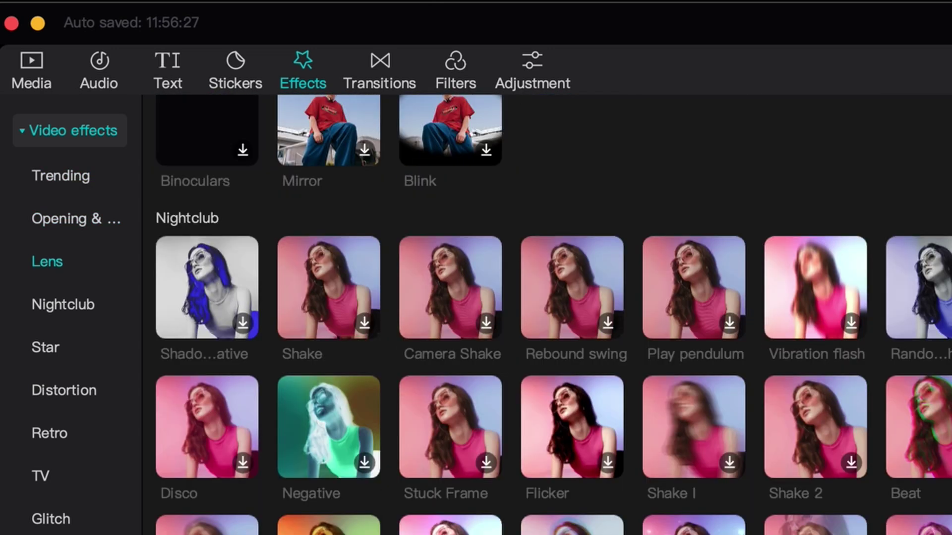
pyautogui.scroll(-3, 553, 314)
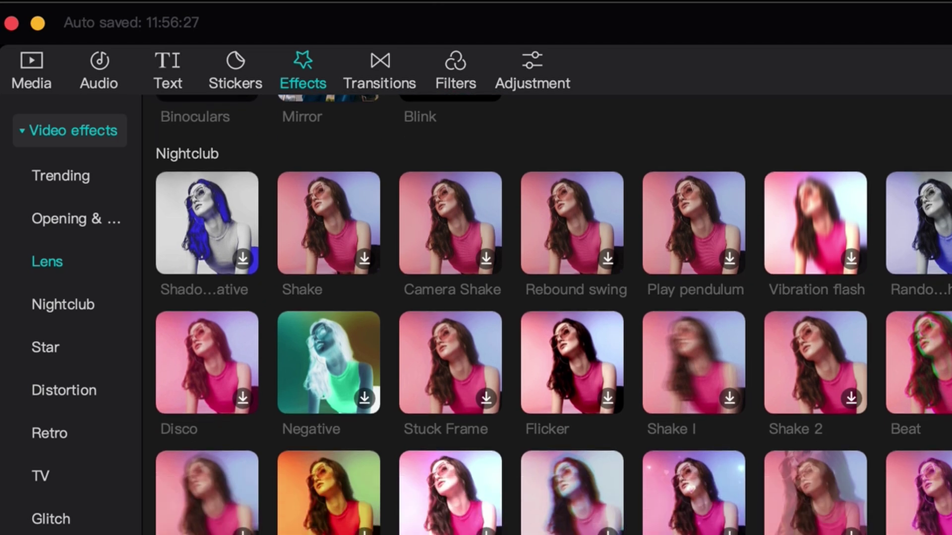
pyautogui.scroll(10, 553, 314)
pyautogui.scroll(6, 553, 315)
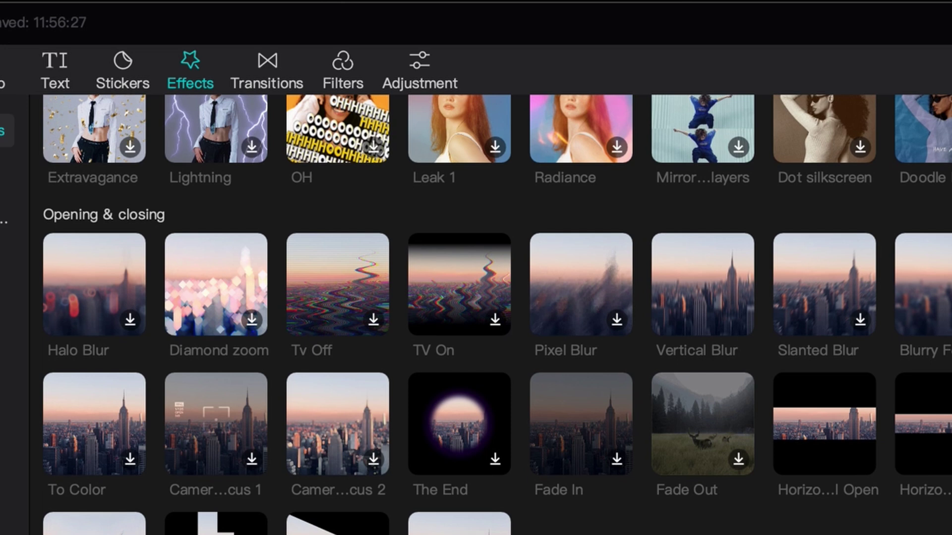
pyautogui.moveTo(918, 451)
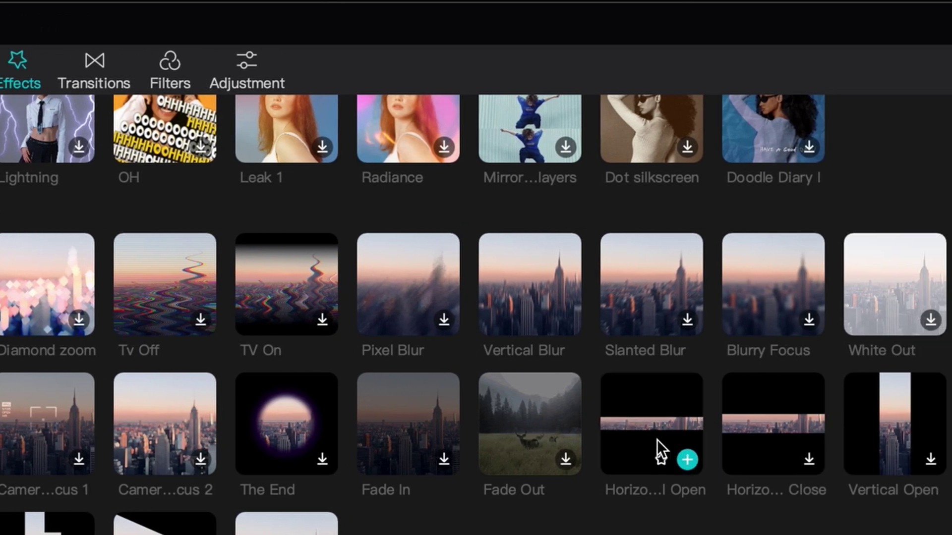
# - Apply Horizontal Open at the trailer's start and drag a Default text clip onto the timeline
pyautogui.moveTo(656, 440); pyautogui.dragTo(69, 399)
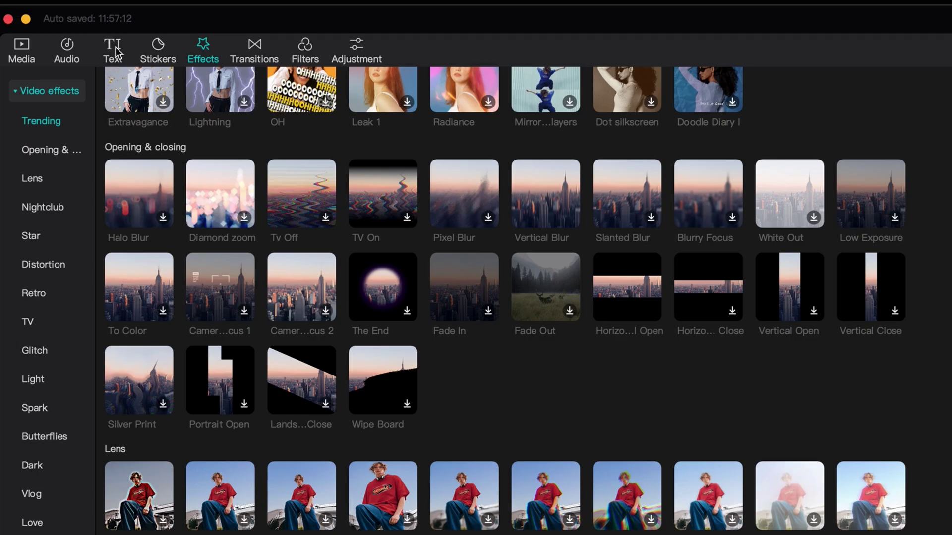
pyautogui.click(114, 49)
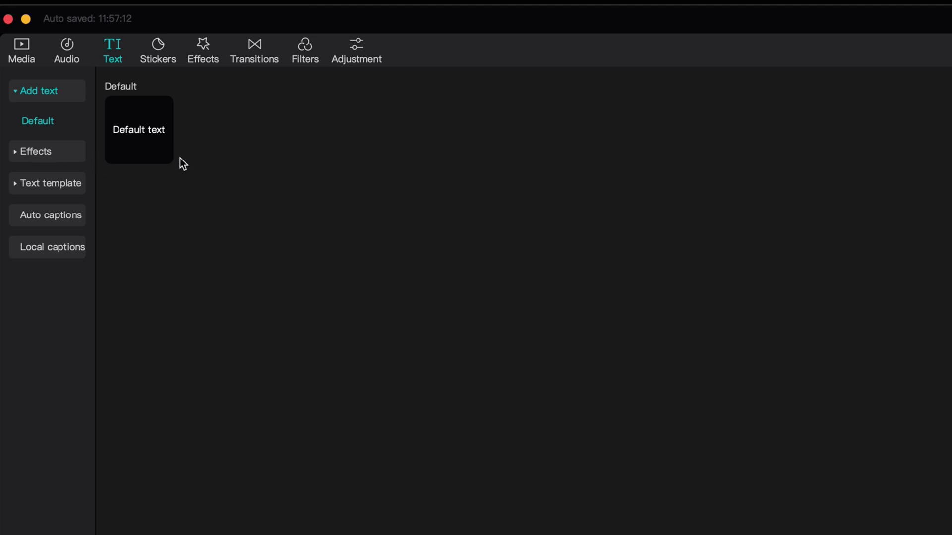
pyautogui.moveTo(169, 154); pyautogui.dragTo(252, 534)
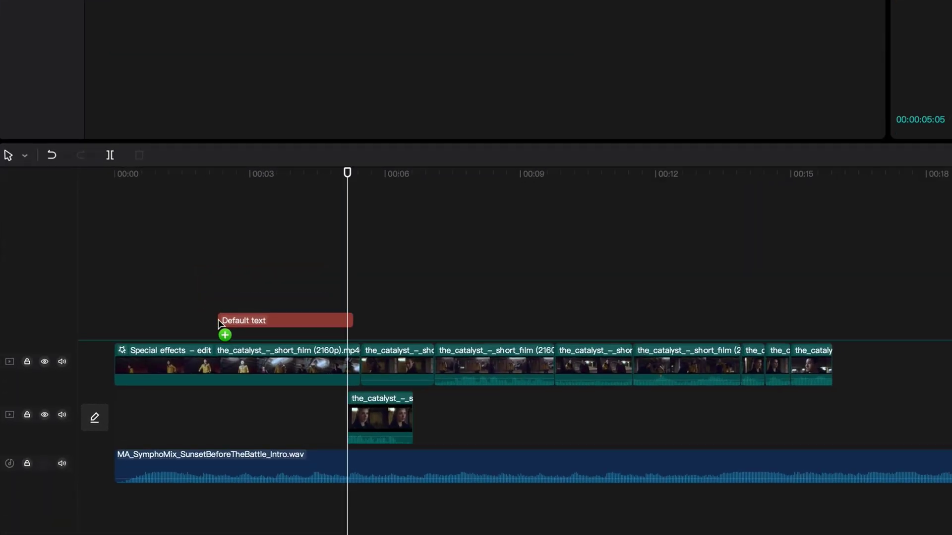
# - Drop the Default text clip above the opening shots and type 'A BLAKE RIDDER FILM'
pyautogui.moveTo(219, 320); pyautogui.dragTo(226, 332)
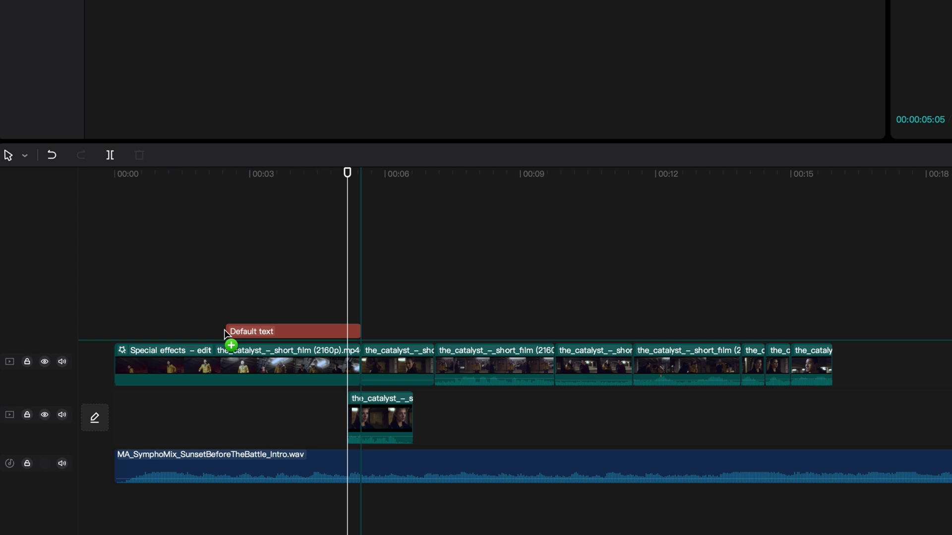
pyautogui.moveTo(225, 330); pyautogui.dragTo(226, 331)
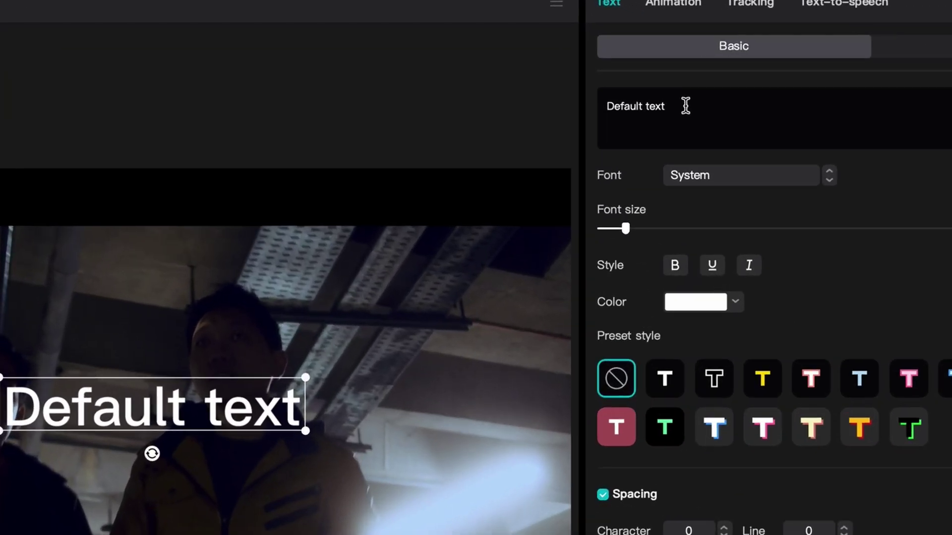
pyautogui.write('A B')
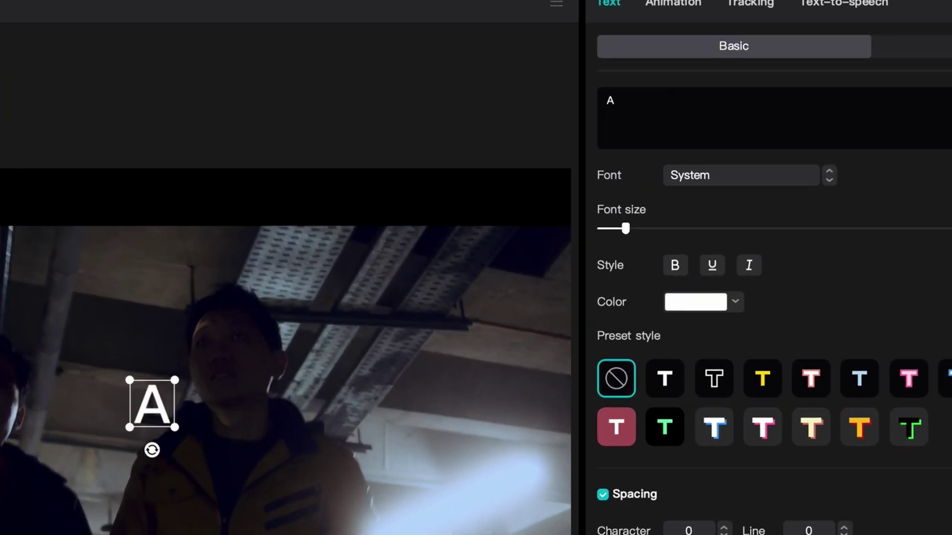
pyautogui.write('LAKE RIDDER FILM')
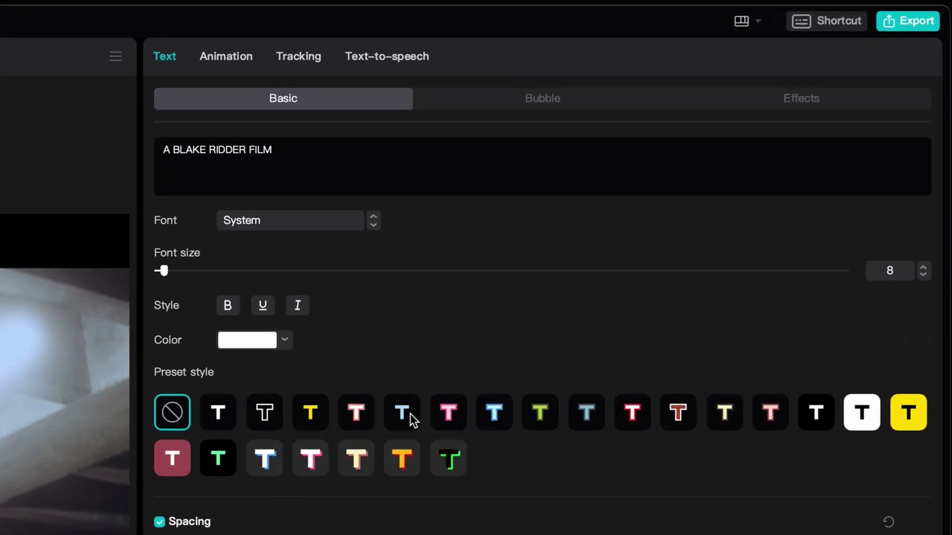
# - Try light-blue and pink preset styles, revert to None, and show the text effects gallery
pyautogui.click(402, 413)
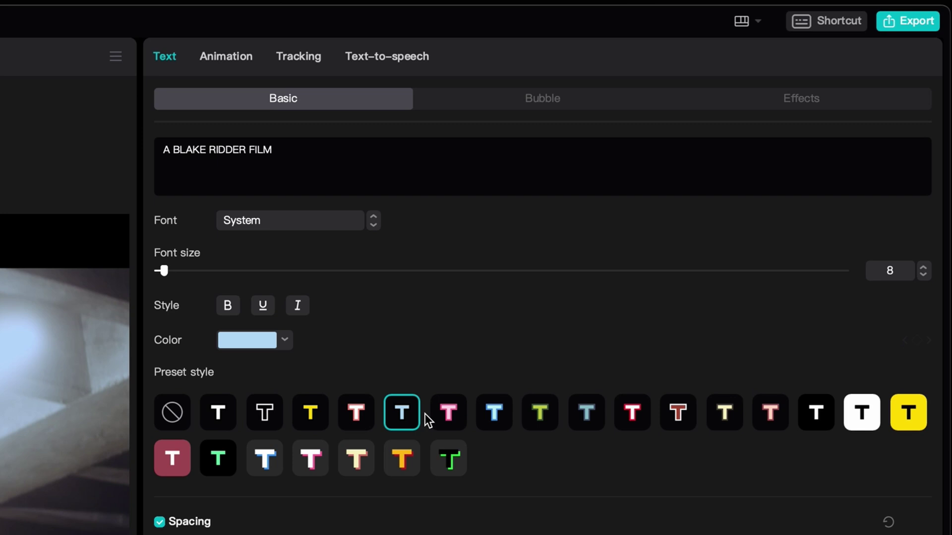
pyautogui.click(450, 415)
pyautogui.click(170, 424)
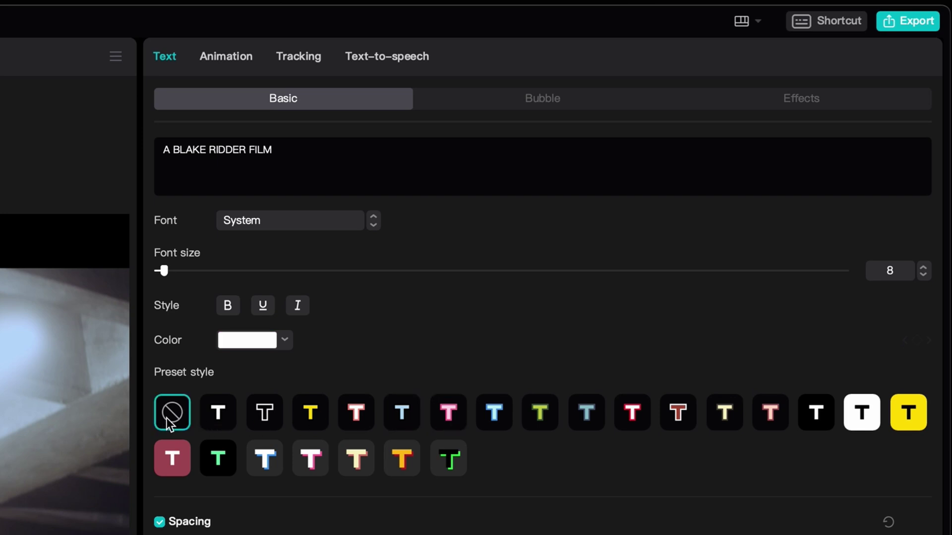
pyautogui.click(817, 101)
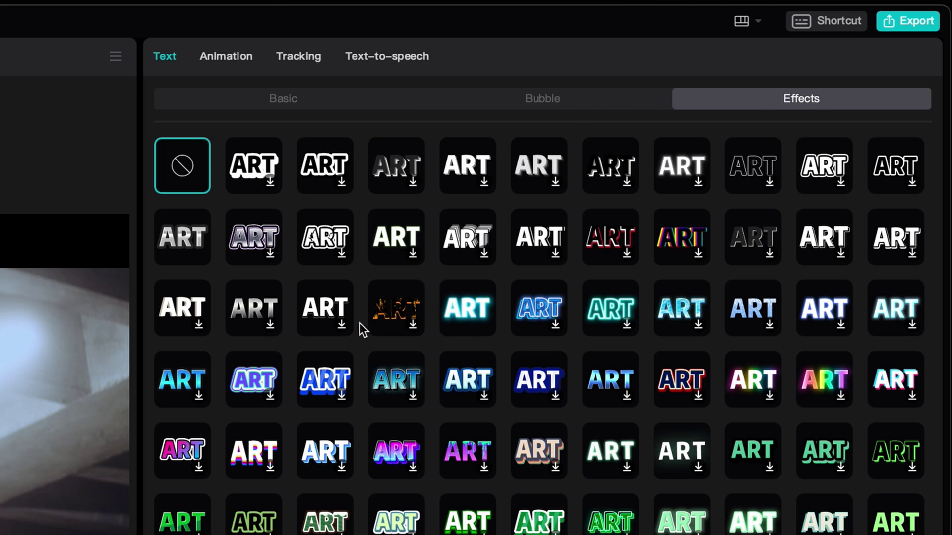
# - Give the title a dissolve In animation and switch to the Out animation choices
pyautogui.click(237, 62)
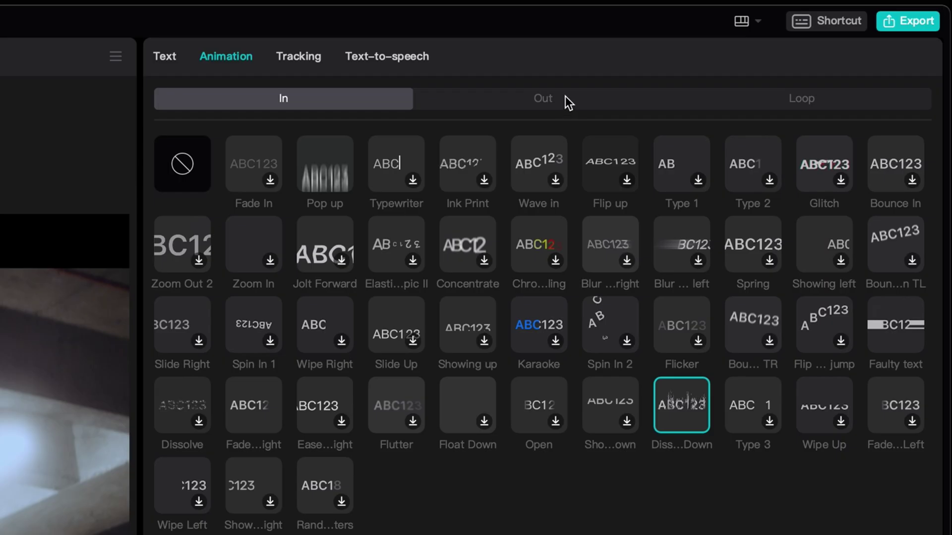
pyautogui.click(565, 96)
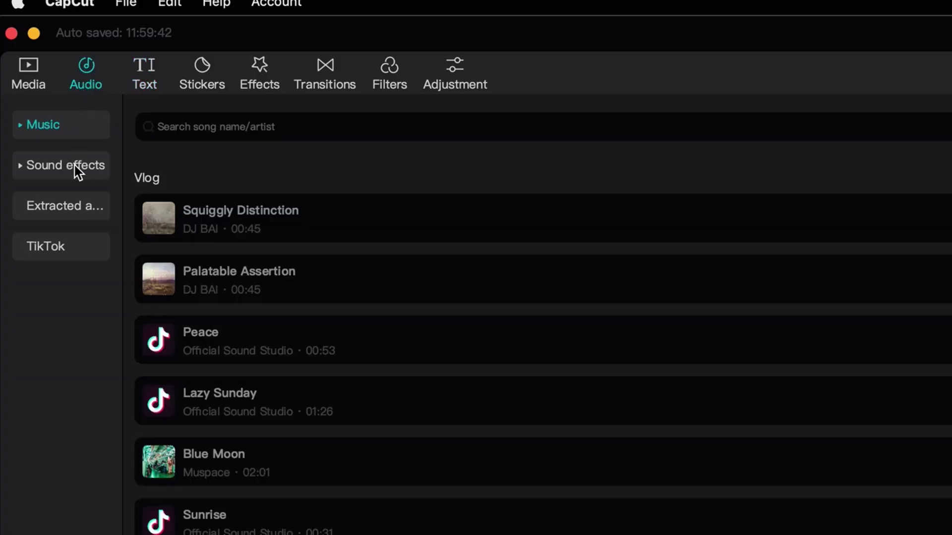
# - Search sound effects for 'woos', add Deep woosh and Remembering woosh, lowering Remembering woosh about 2.3 dB
pyautogui.click(78, 171)
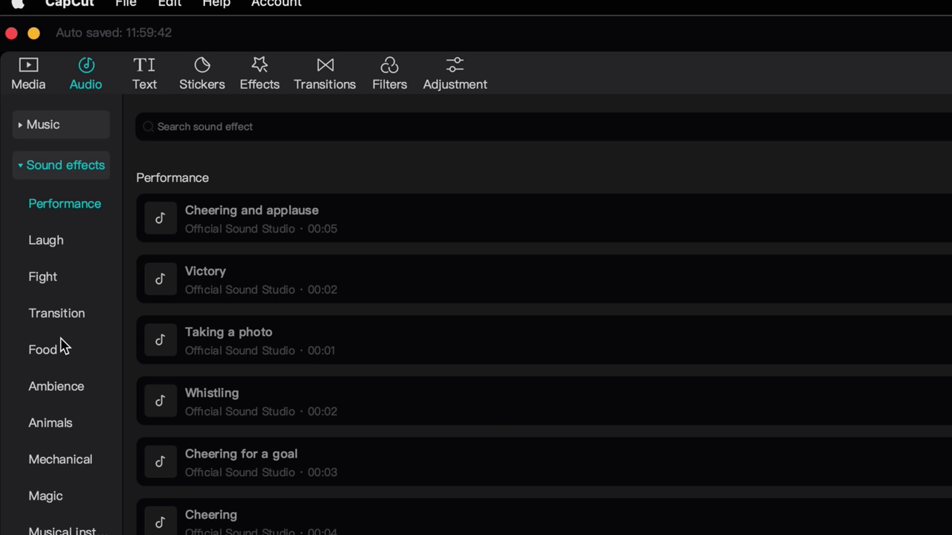
pyautogui.click(263, 129)
pyautogui.write('woos')
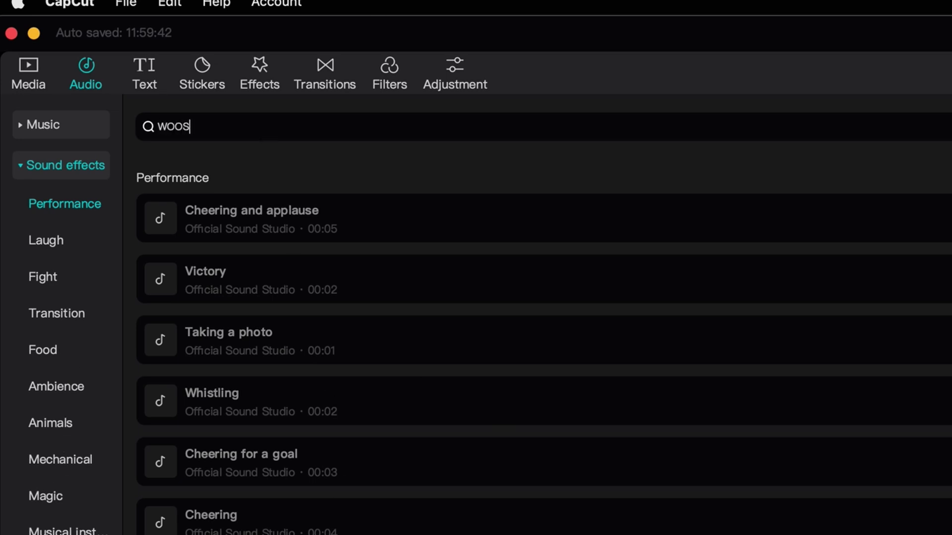
pyautogui.press('Return')
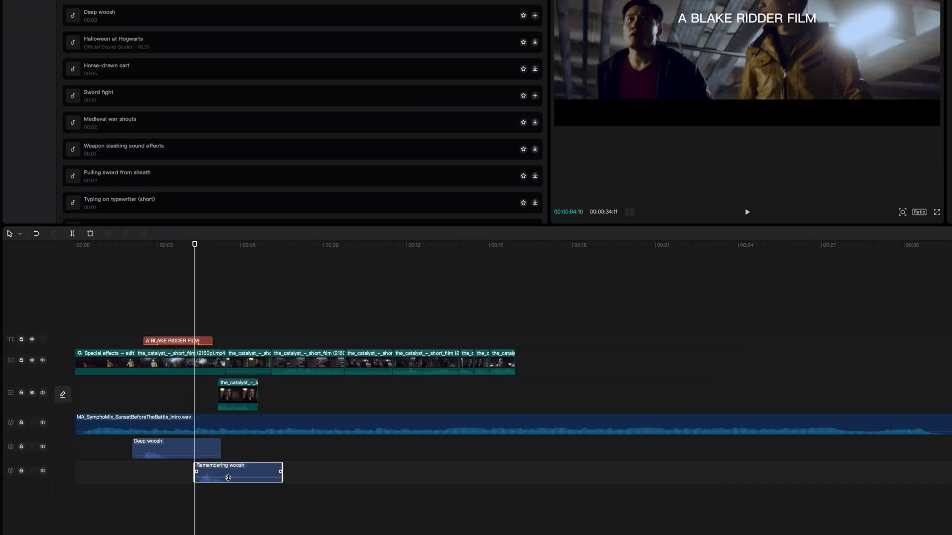
pyautogui.moveTo(228, 476); pyautogui.dragTo(228, 478)
pyautogui.click(86, 252)
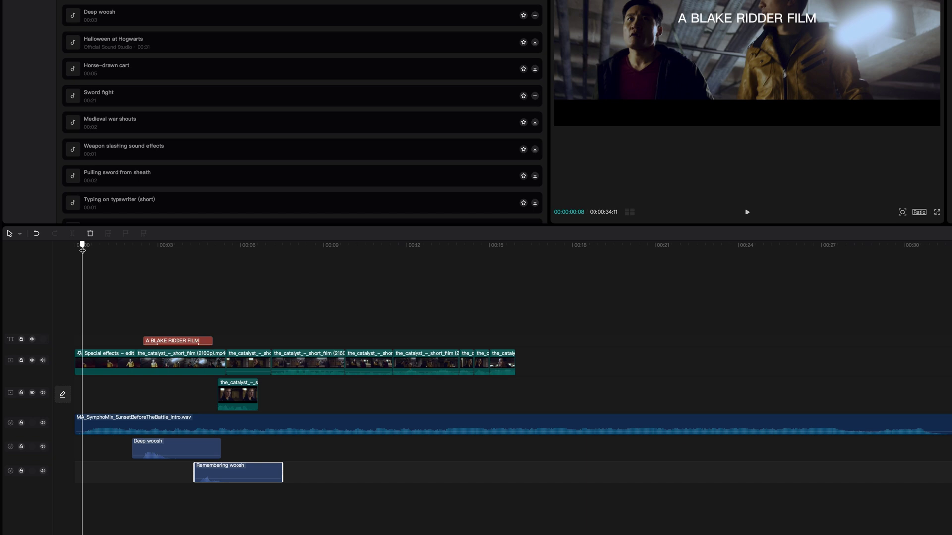
pyautogui.click(70, 249)
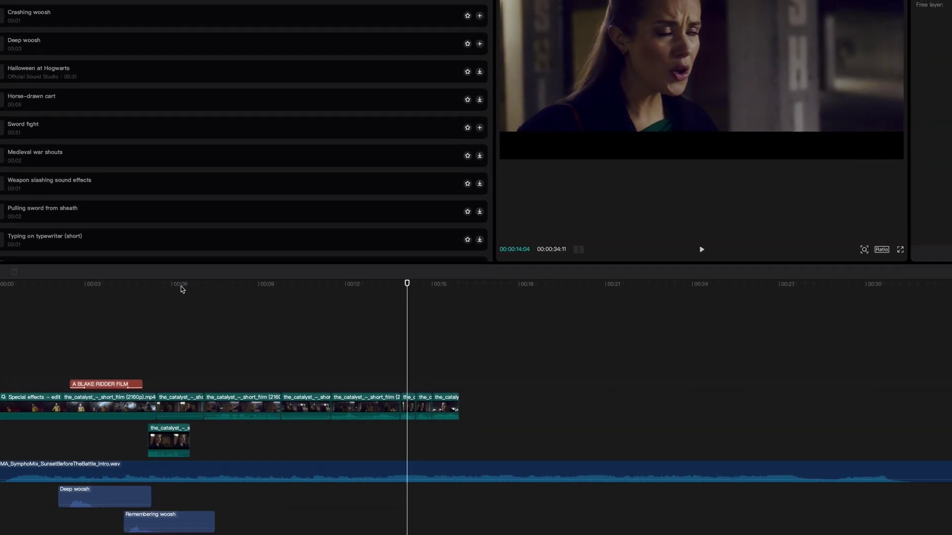
pyautogui.click(227, 254)
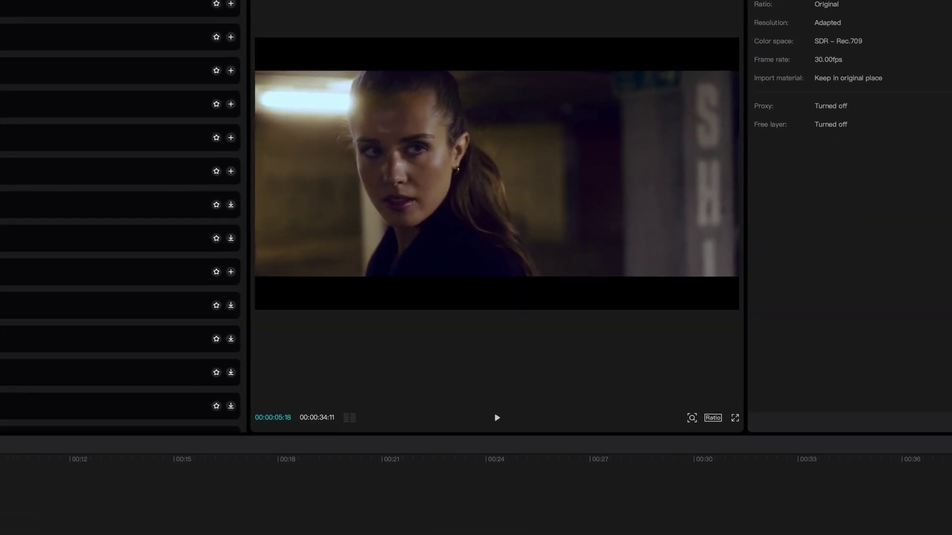
# - Scrub to about 00:06 and select the woman's close-up to show its video settings
pyautogui.moveTo(20, 379); pyautogui.dragTo(9, 379)
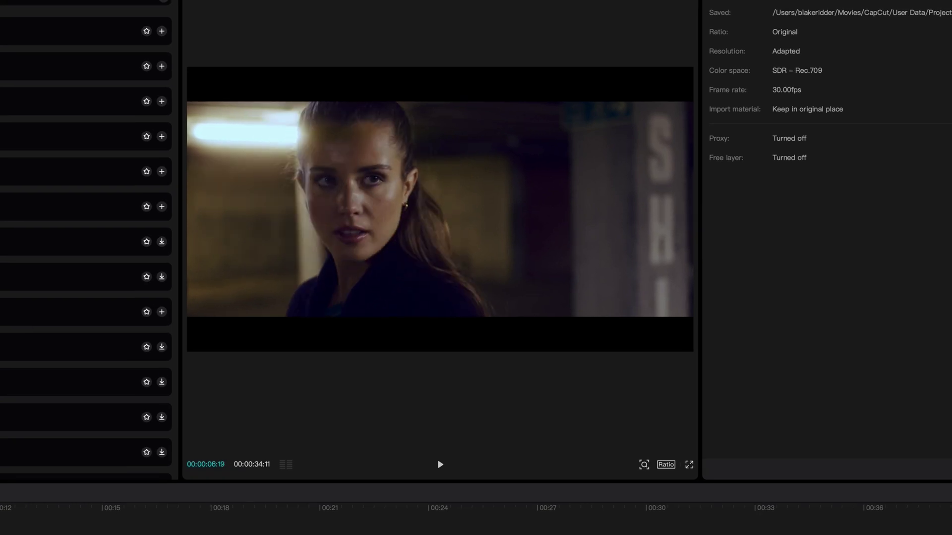
pyautogui.click(440, 209)
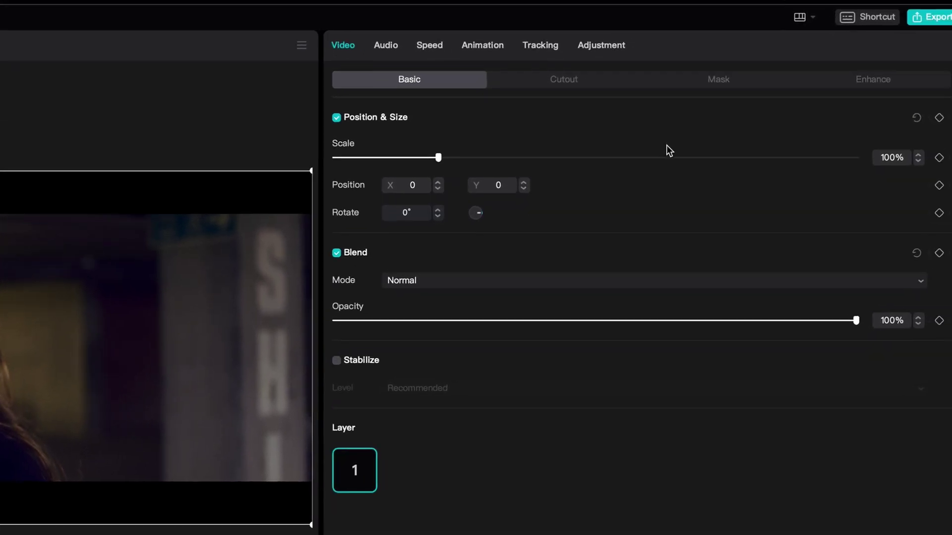
# - Enable Face enhancement with Smooth at 12 and turn on Makeup for the woman's close-up
pyautogui.click(884, 88)
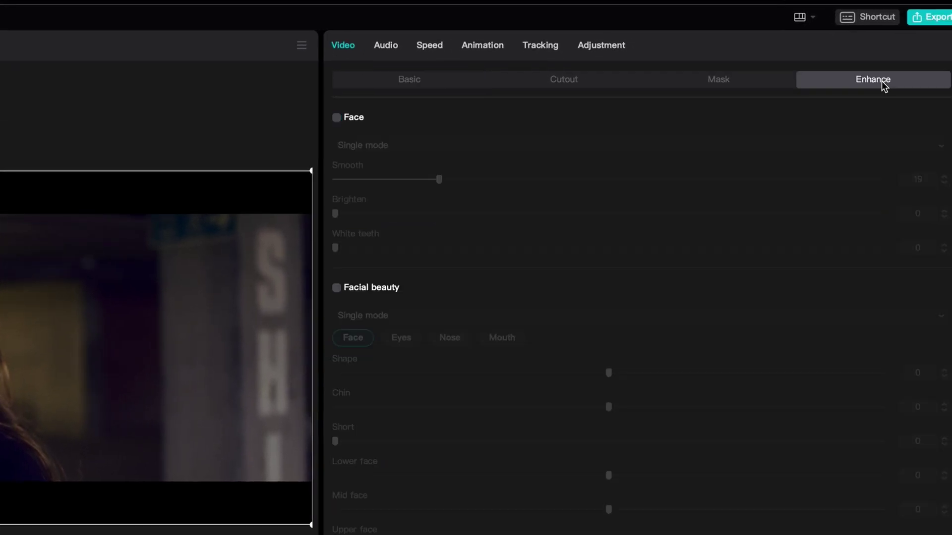
pyautogui.click(337, 119)
pyautogui.moveTo(439, 179); pyautogui.dragTo(354, 179)
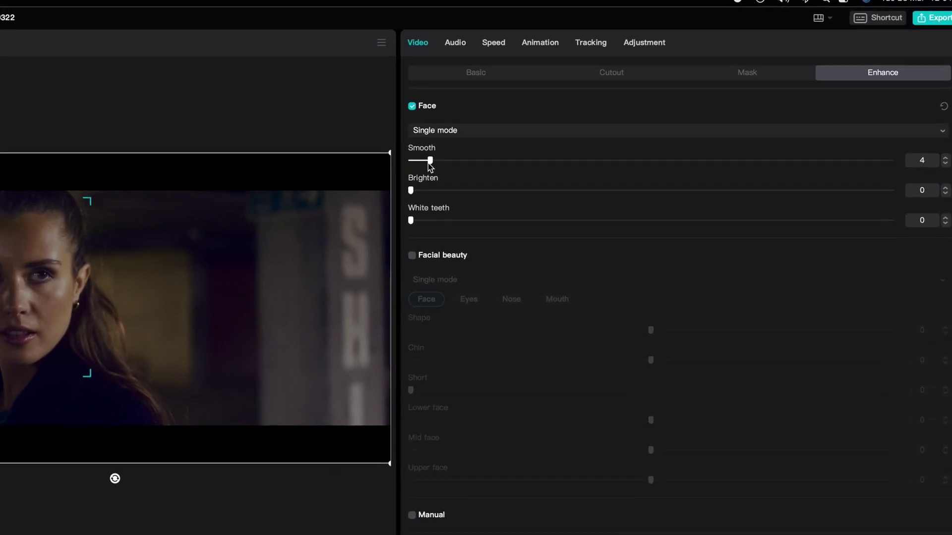
pyautogui.moveTo(429, 161); pyautogui.dragTo(843, 160)
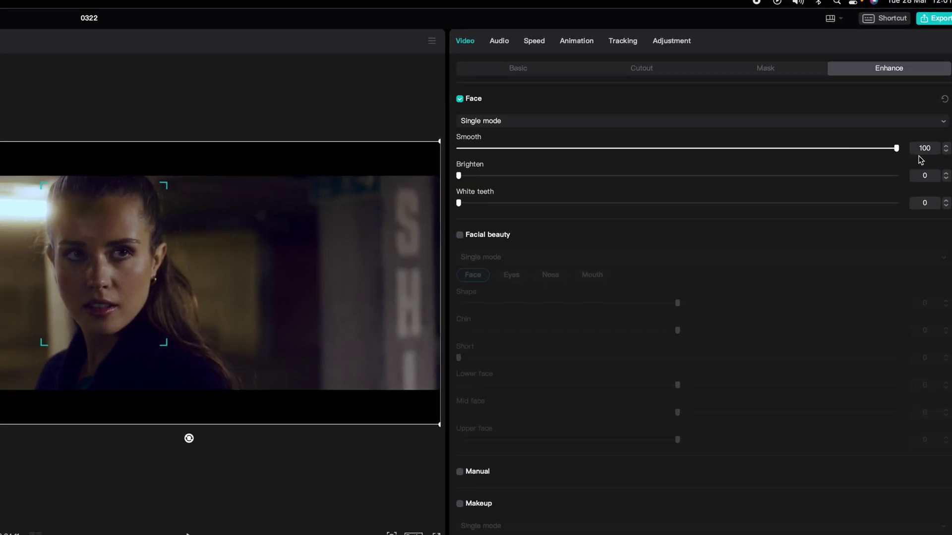
pyautogui.moveTo(920, 160); pyautogui.dragTo(598, 157)
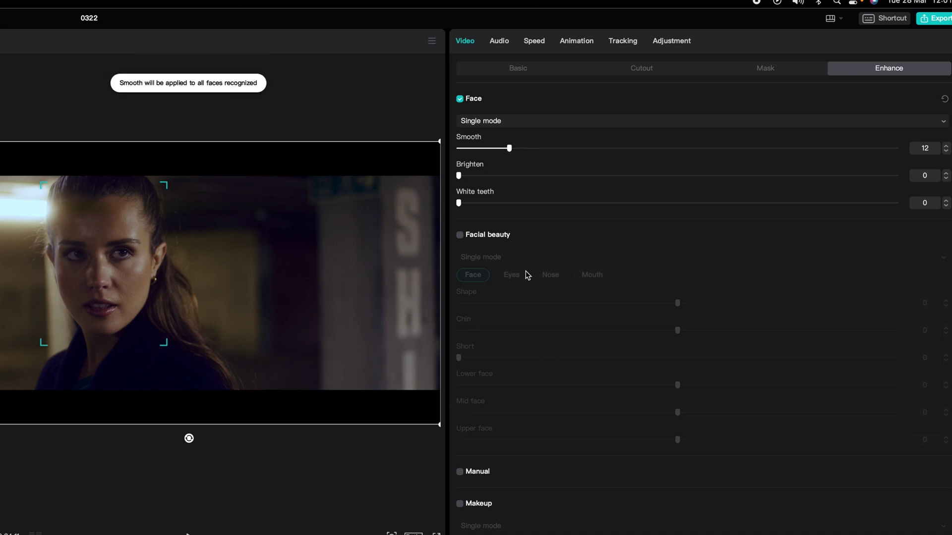
pyautogui.scroll(-5, 526, 496)
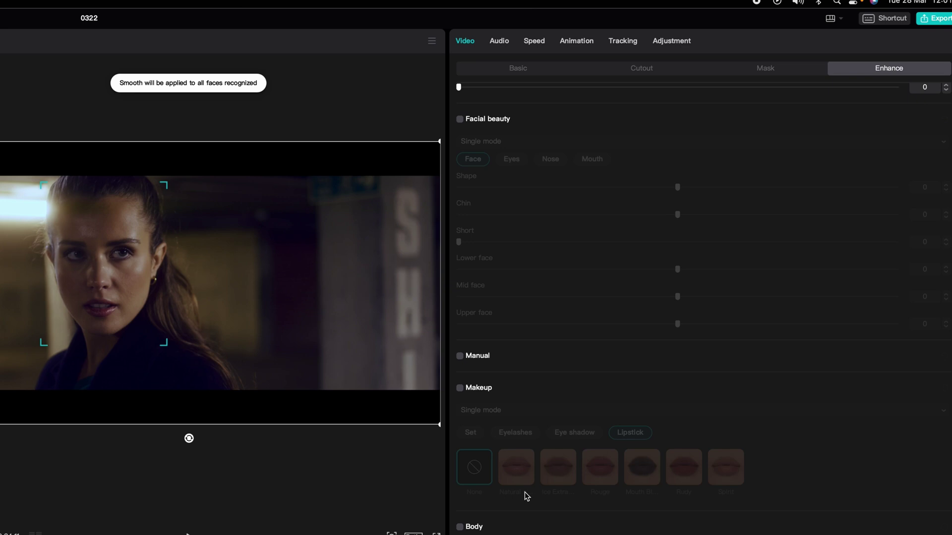
pyautogui.click(460, 389)
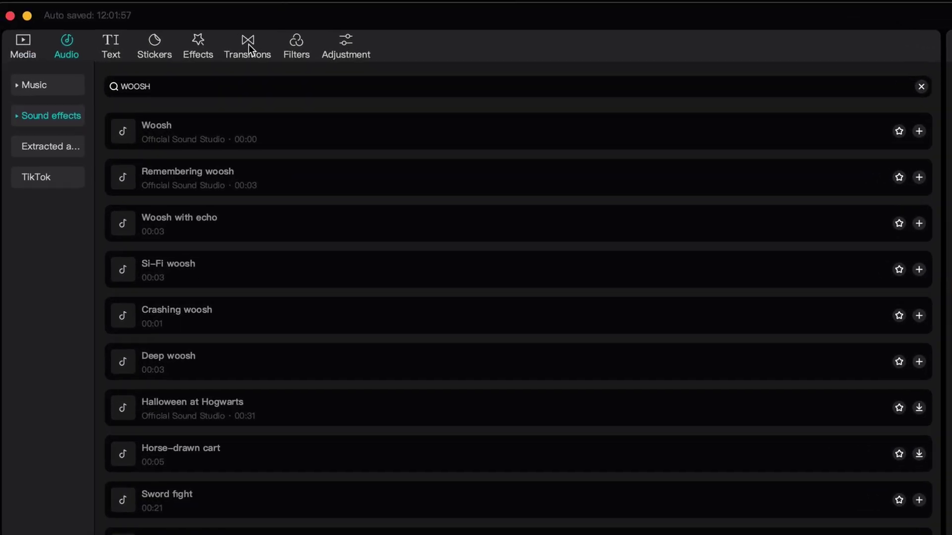
# - Drag the Black Fade transition from the Transitions library onto the main-track cut near 00:13
pyautogui.click(248, 44)
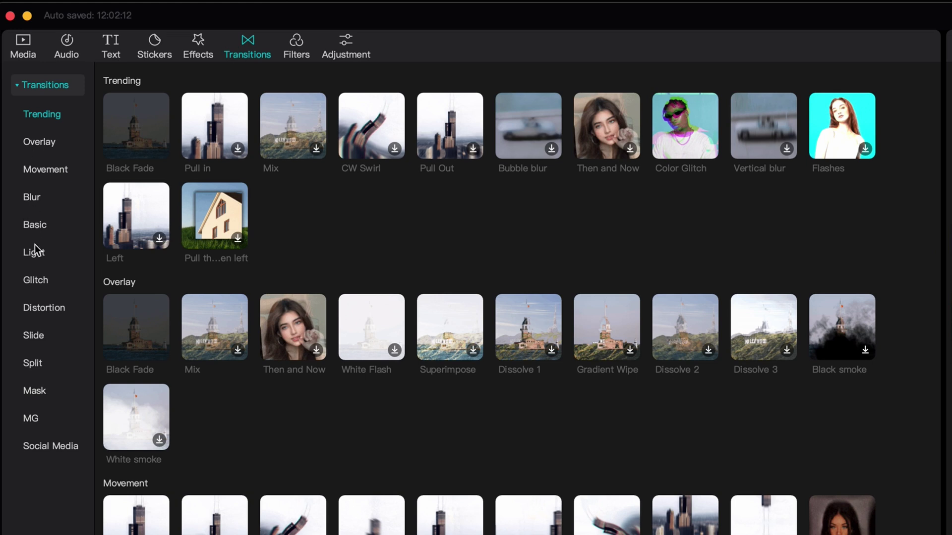
pyautogui.scroll(-15, 450, 405)
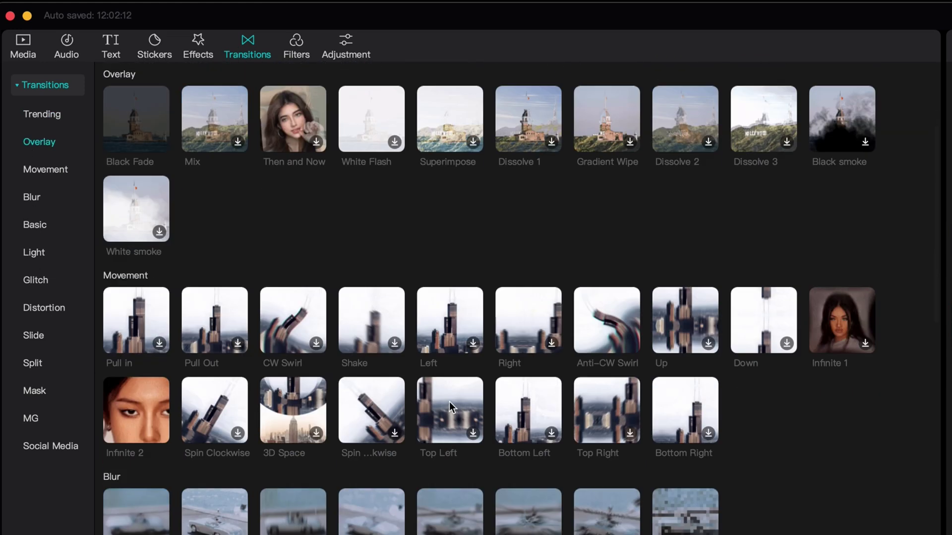
pyautogui.scroll(15, 447, 389)
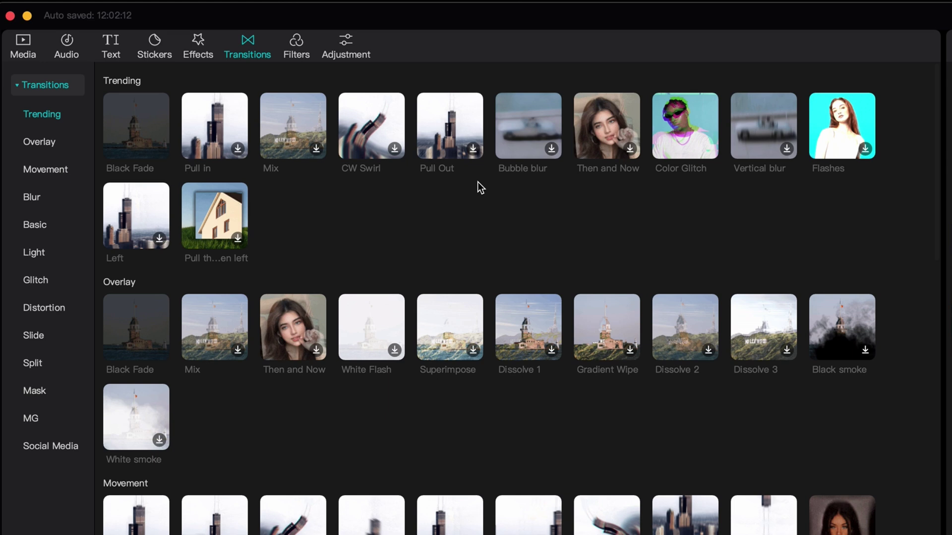
pyautogui.moveTo(130, 131)
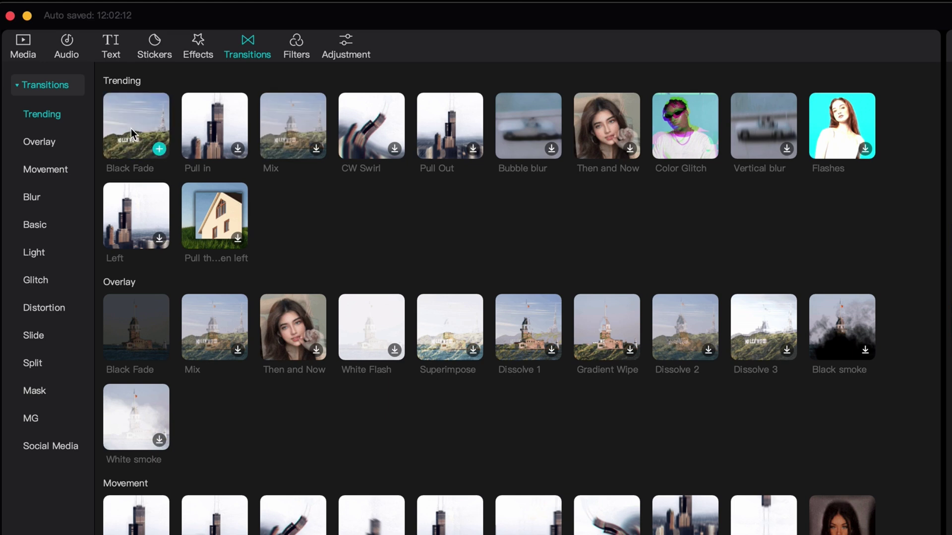
pyautogui.moveTo(129, 121); pyautogui.dragTo(806, 534)
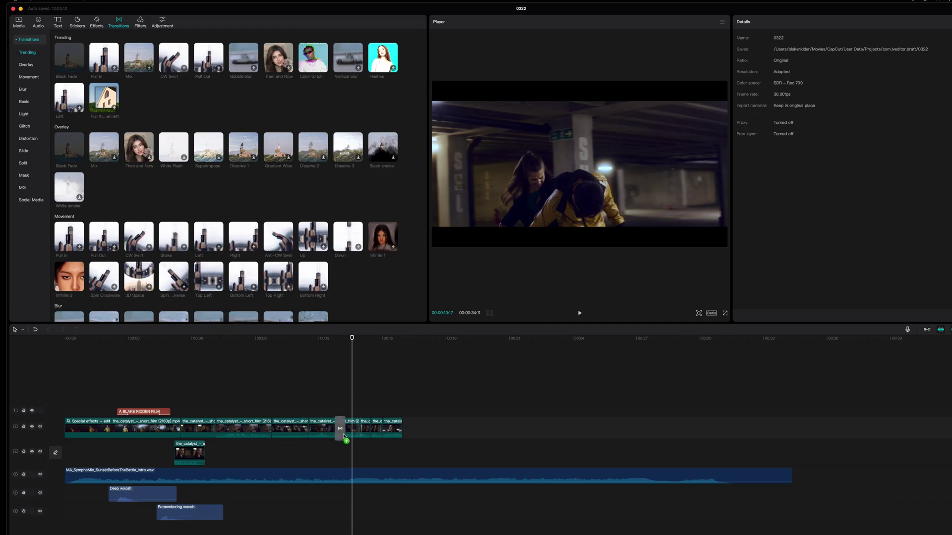
pyautogui.moveTo(364, 449); pyautogui.dragTo(357, 438)
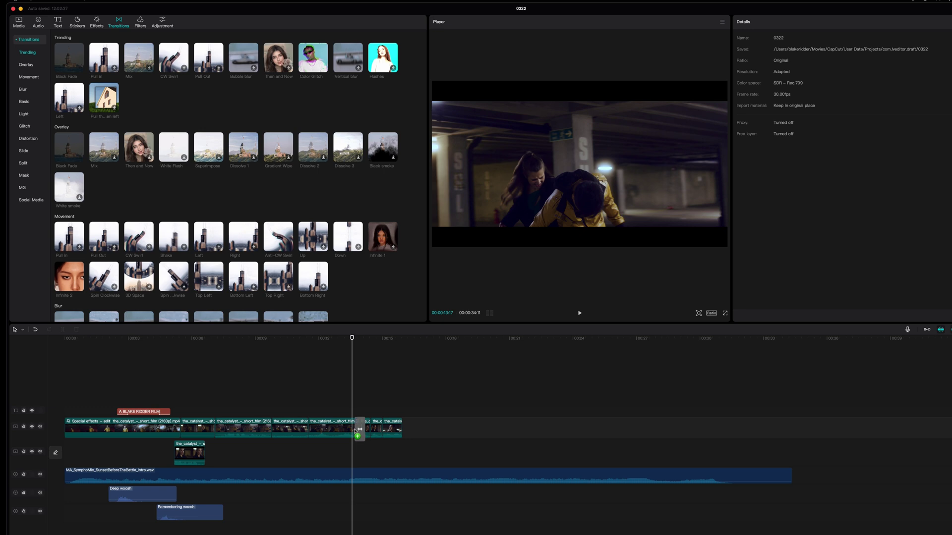